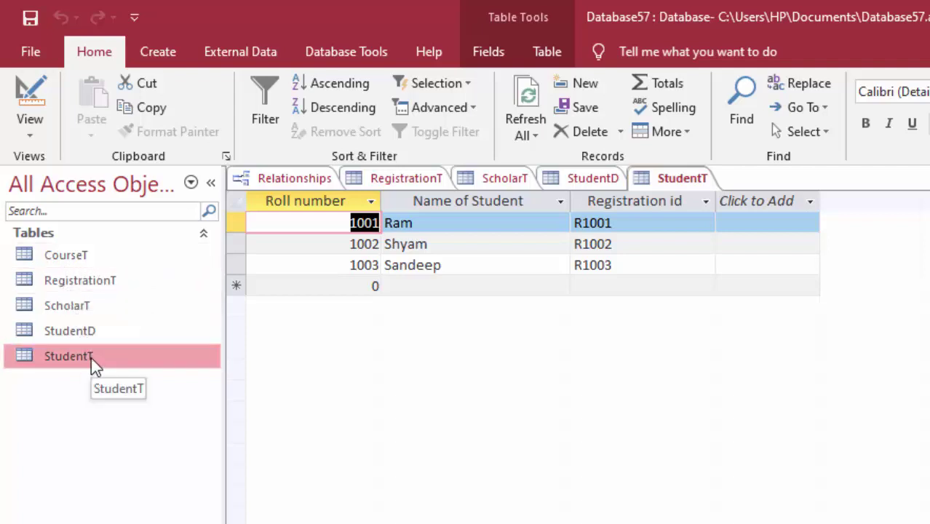
- Inspect RegistrationT's fields in Design View, then return to its R1001–R1003 datasheet
click(83, 280)
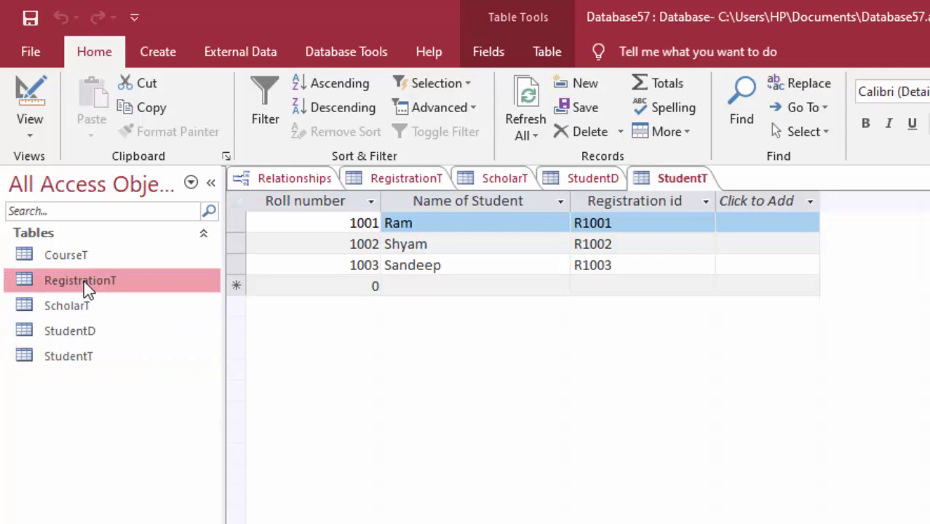
right_click(84, 280)
click(135, 320)
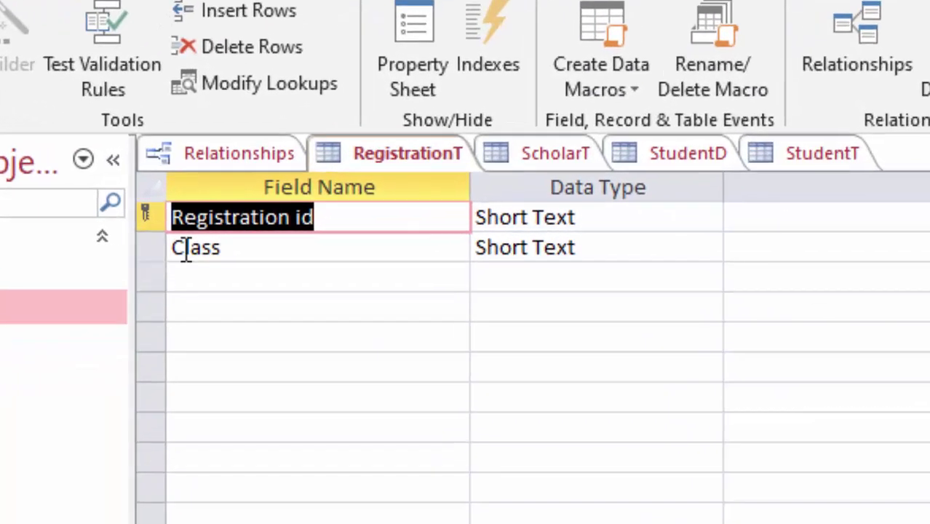
click(344, 224)
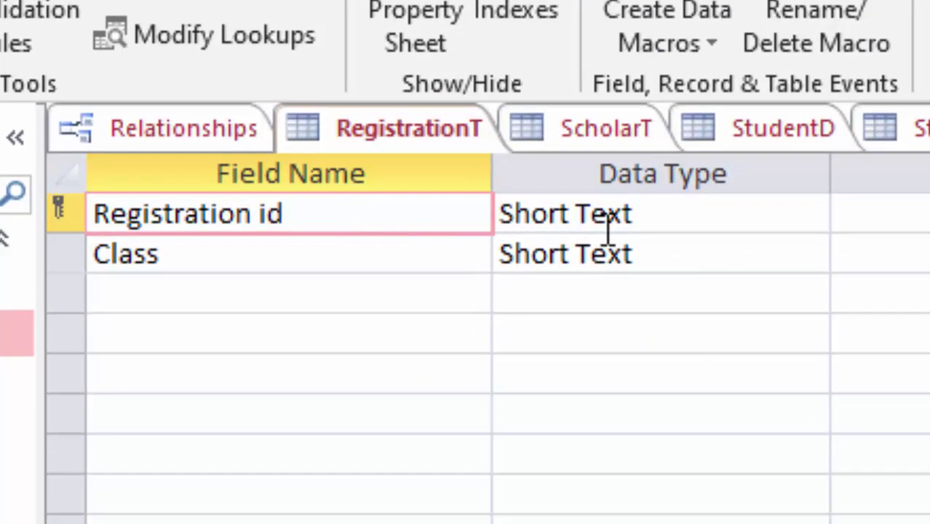
click(656, 216)
click(273, 262)
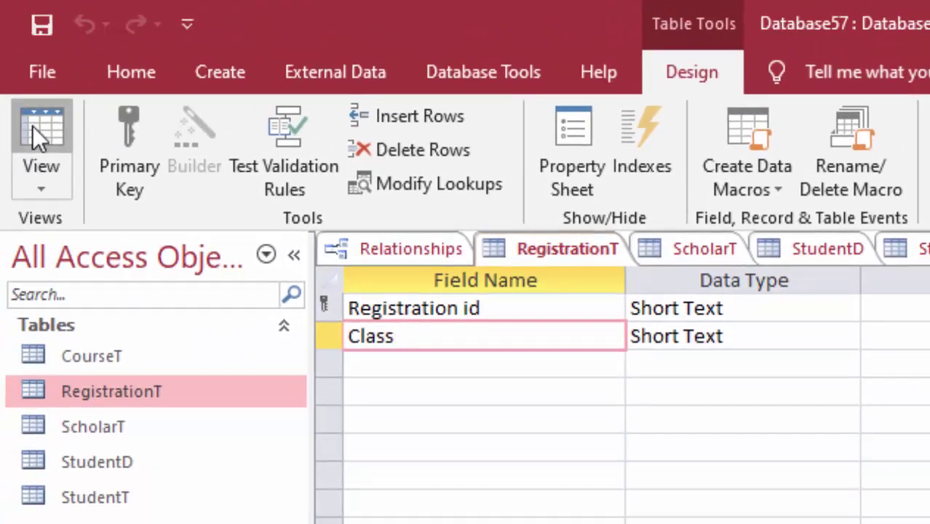
click(33, 126)
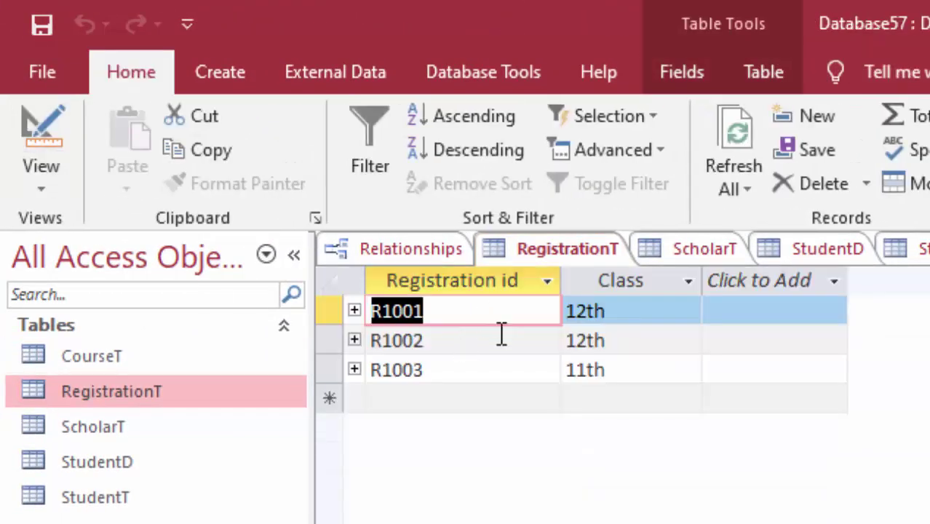
click(495, 302)
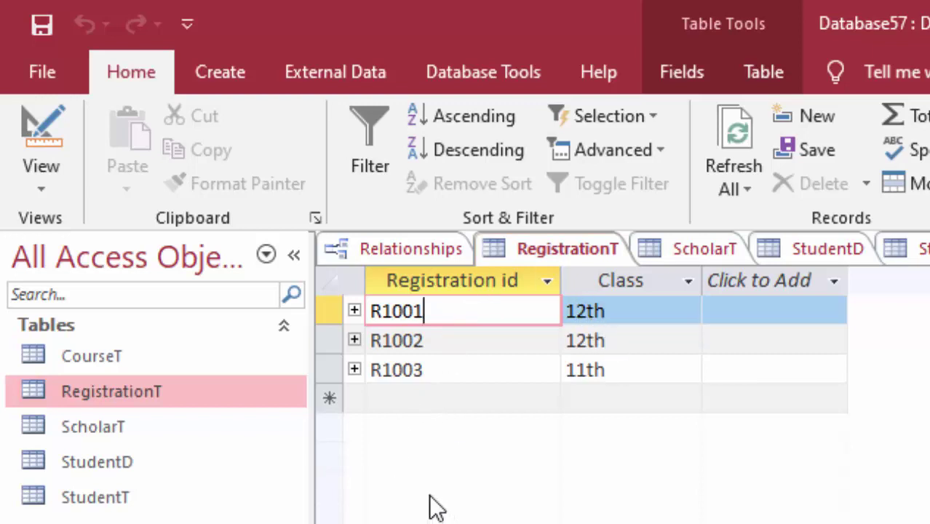
- Review StudentT's fields, including Registration id, in Design View, then switch back to Datasheet view
click(163, 496)
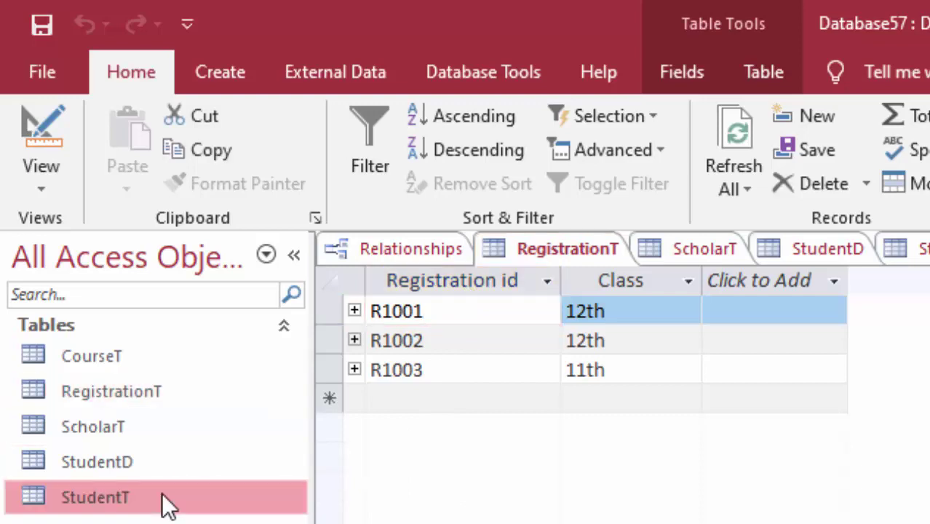
right_click(161, 495)
click(247, 523)
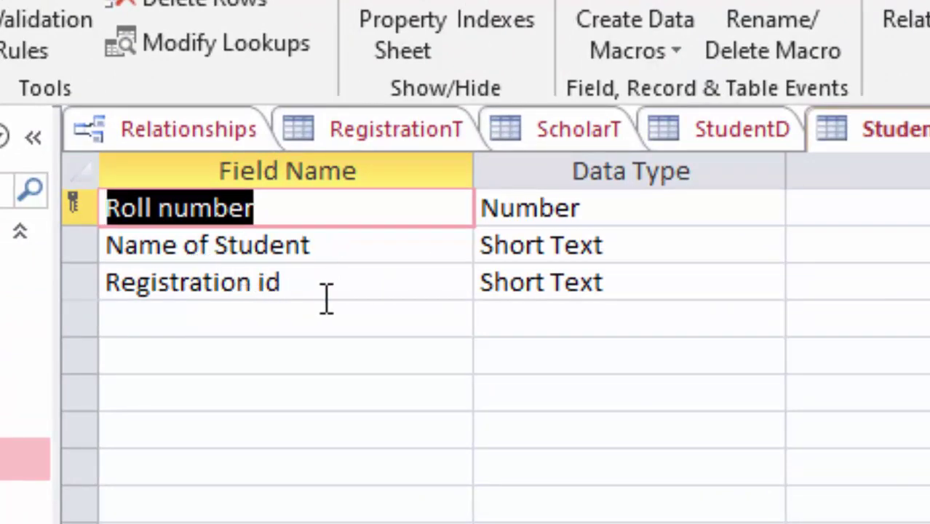
click(380, 290)
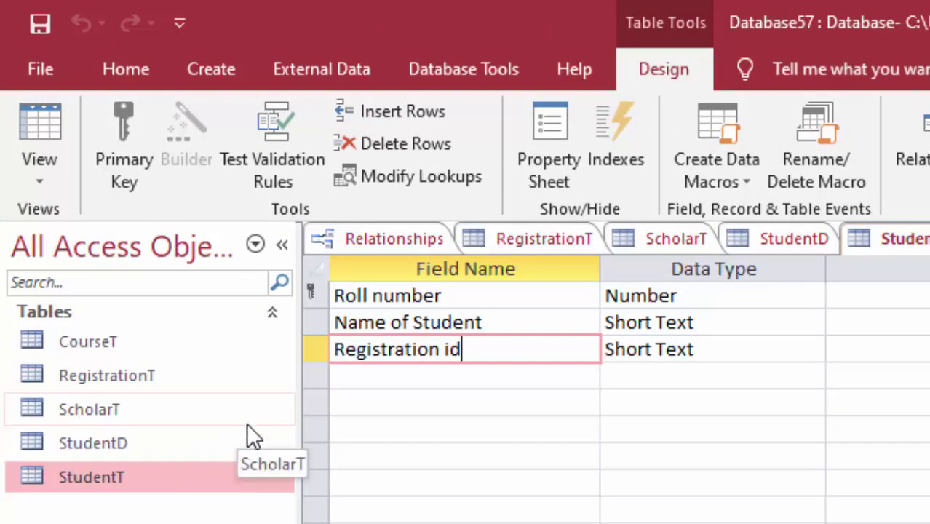
click(22, 129)
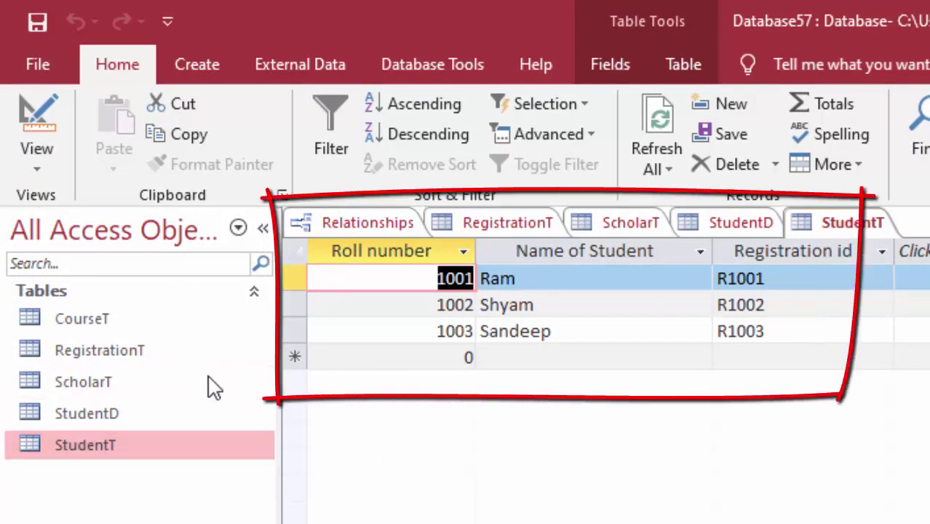
- Review CourseT's fields, including Course Name, in Design View, then return to its datasheet
click(106, 322)
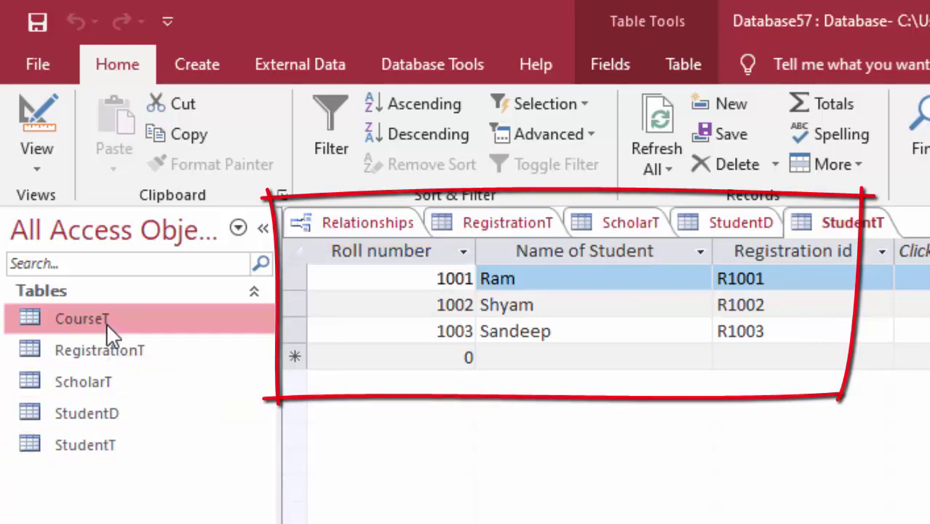
right_click(106, 323)
click(165, 373)
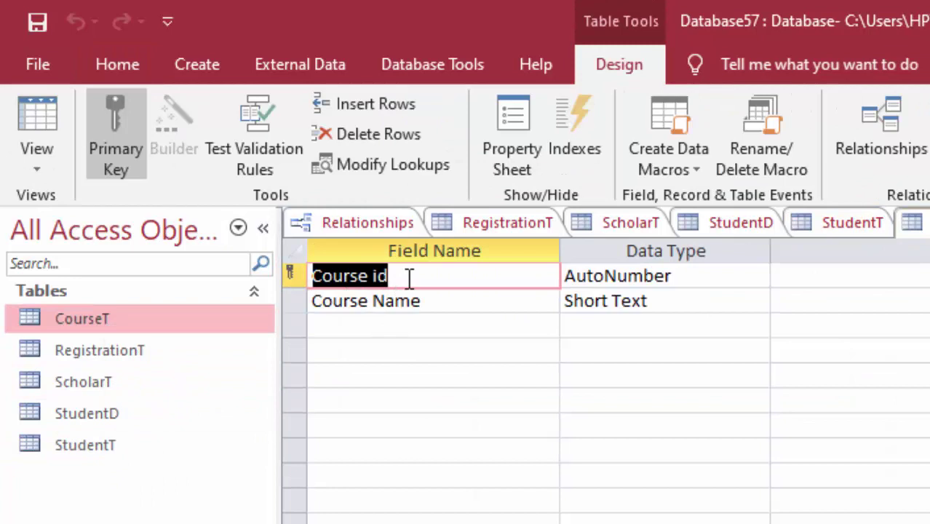
click(491, 300)
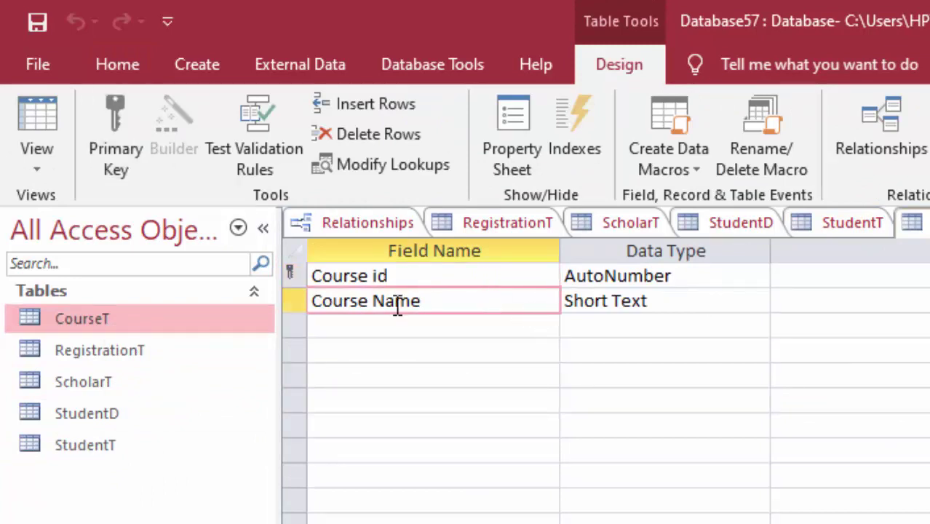
click(36, 116)
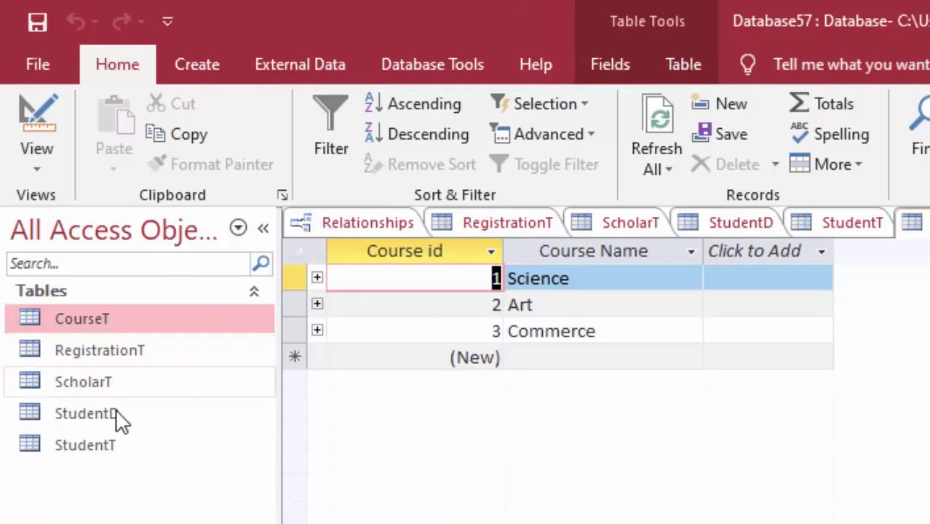
- Open ScholarT, collapse A1001's nested rows, and widen the Registration id column
double_click(121, 387)
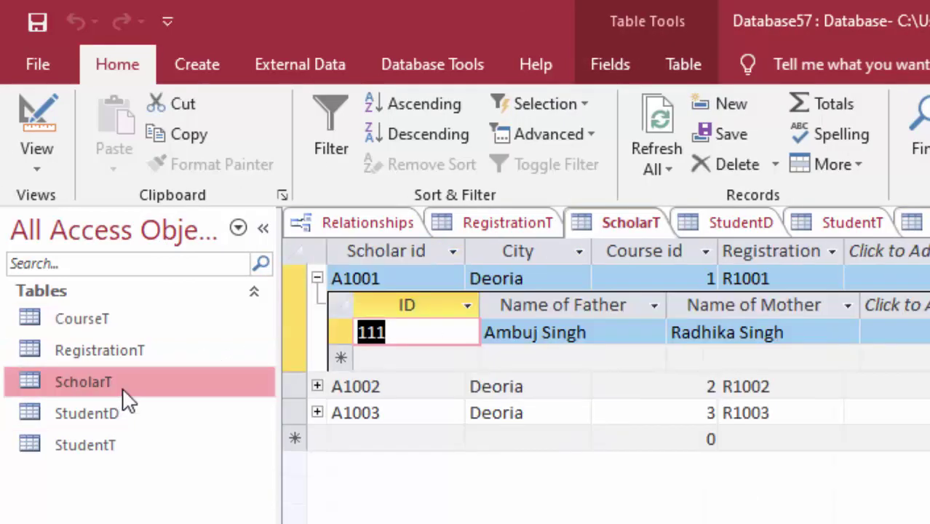
click(316, 277)
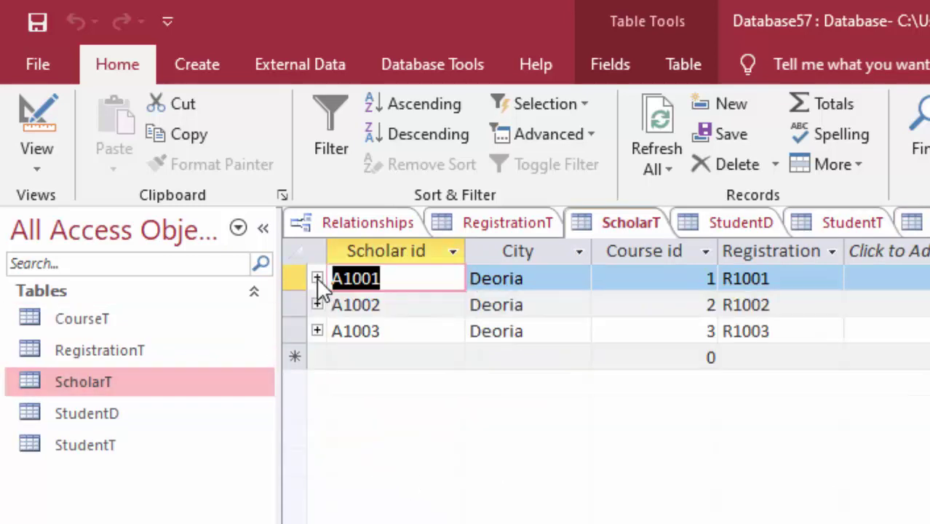
click(420, 280)
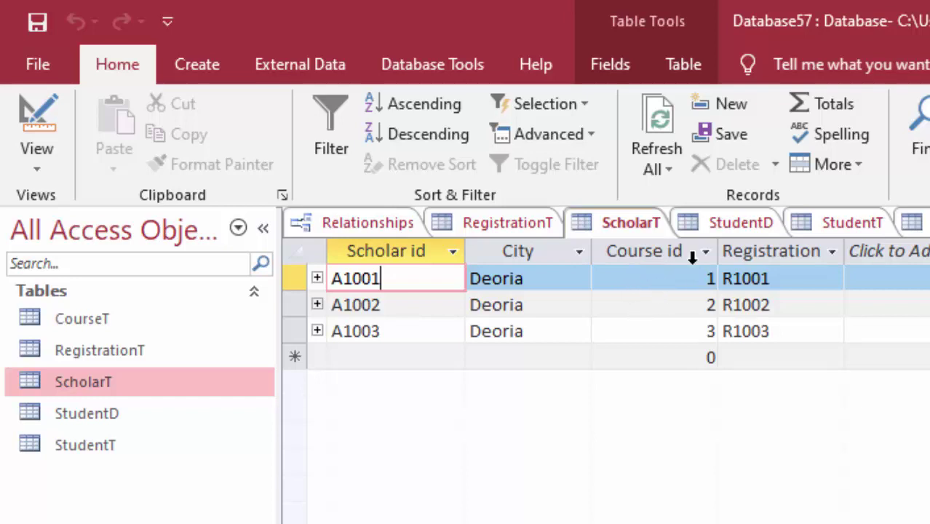
drag(843, 250, 886, 311)
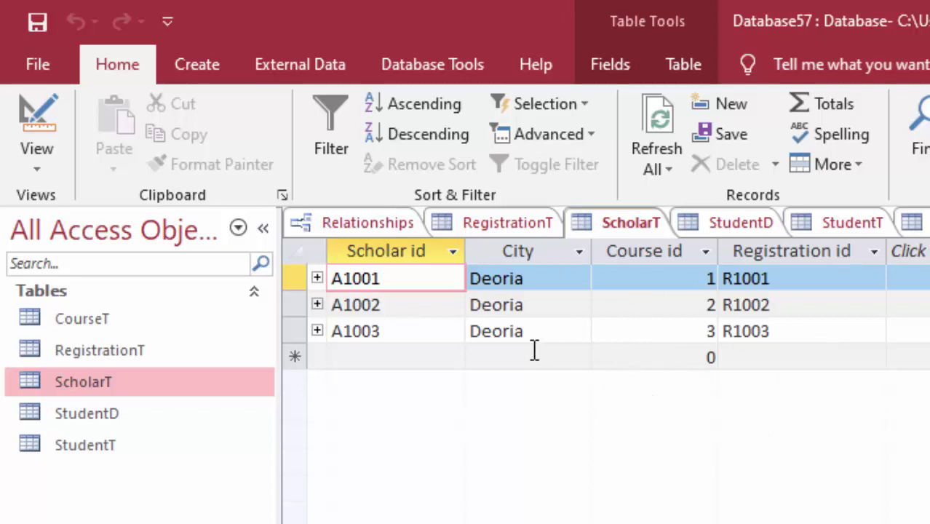
click(156, 428)
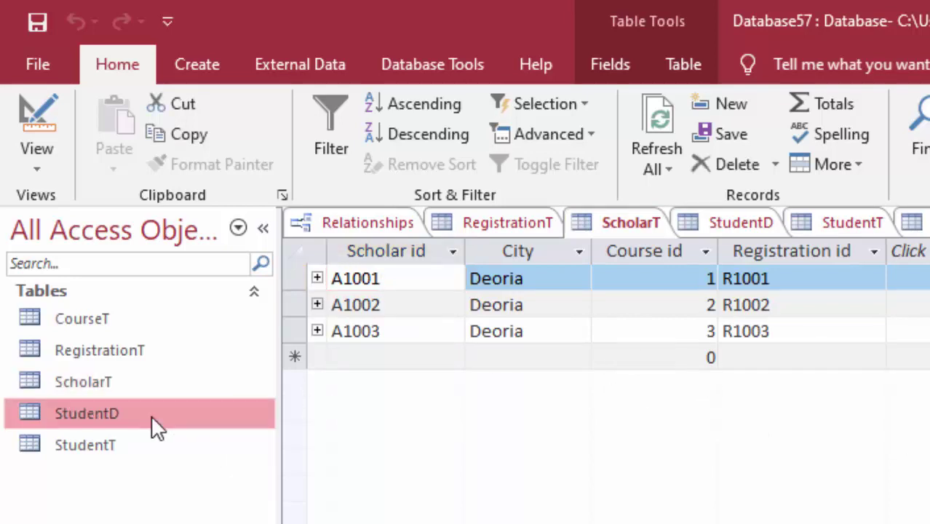
- Open StudentD in Design View past the read-only warning, then show its records 111–113
right_click(156, 428)
click(178, 464)
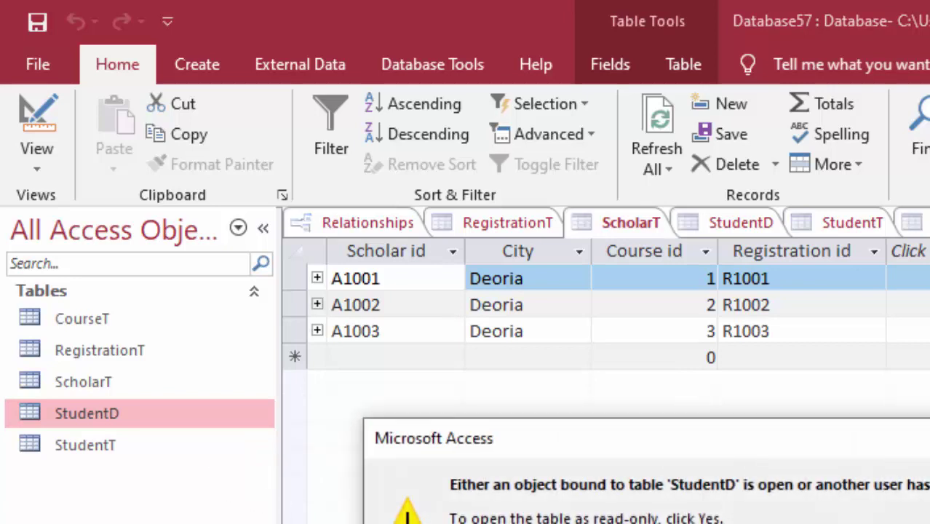
key(Return)
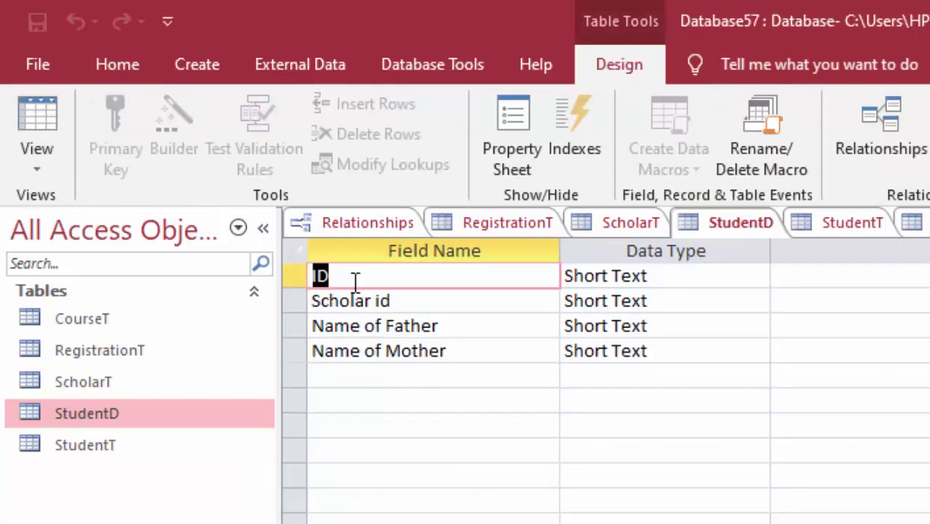
click(355, 281)
click(39, 91)
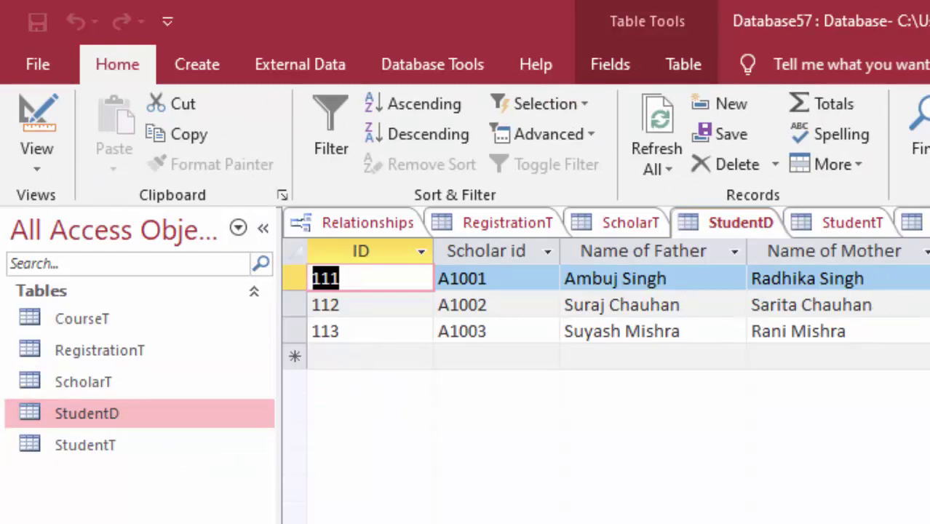
- Close the Relationships window, saving the rearranged layout
right_click(378, 220)
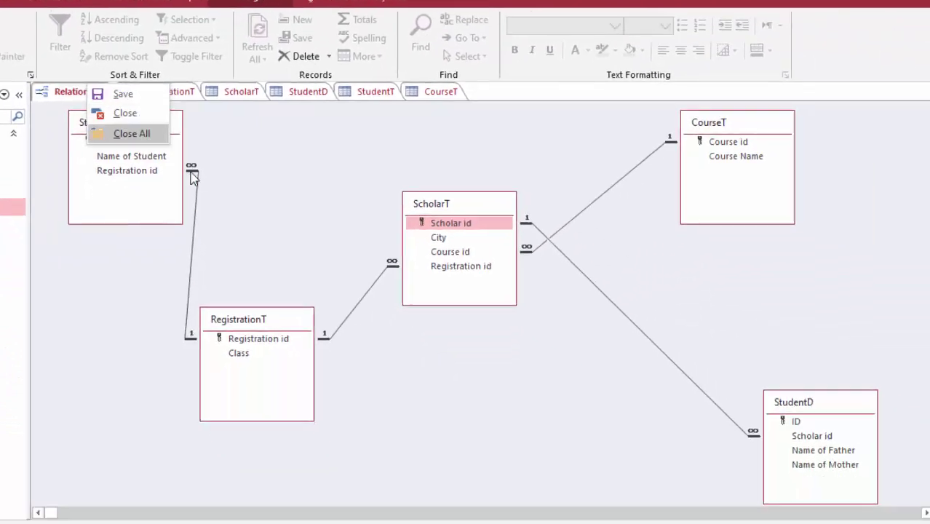
click(245, 147)
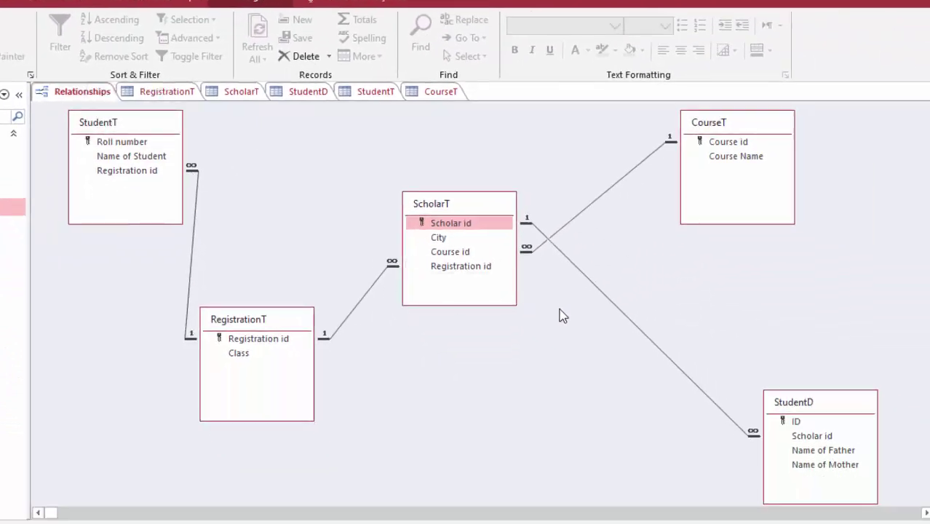
right_click(83, 95)
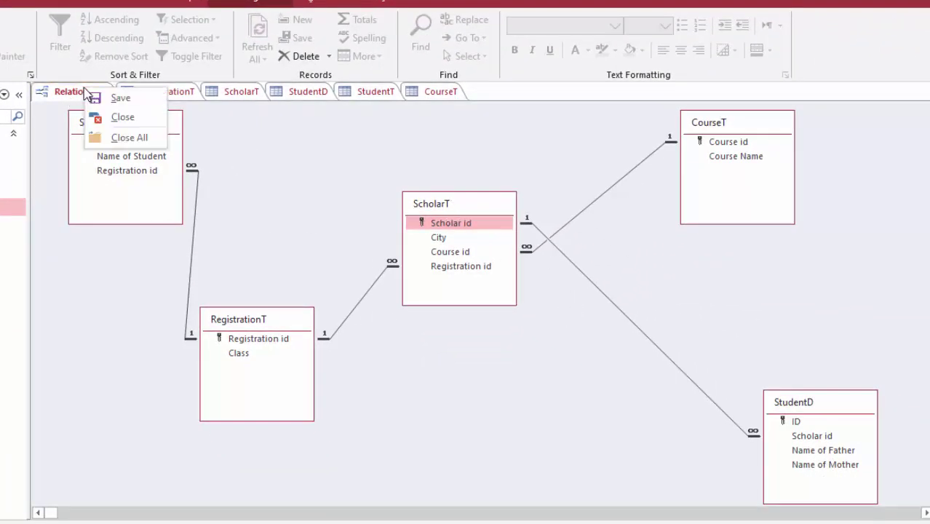
click(107, 116)
click(352, 298)
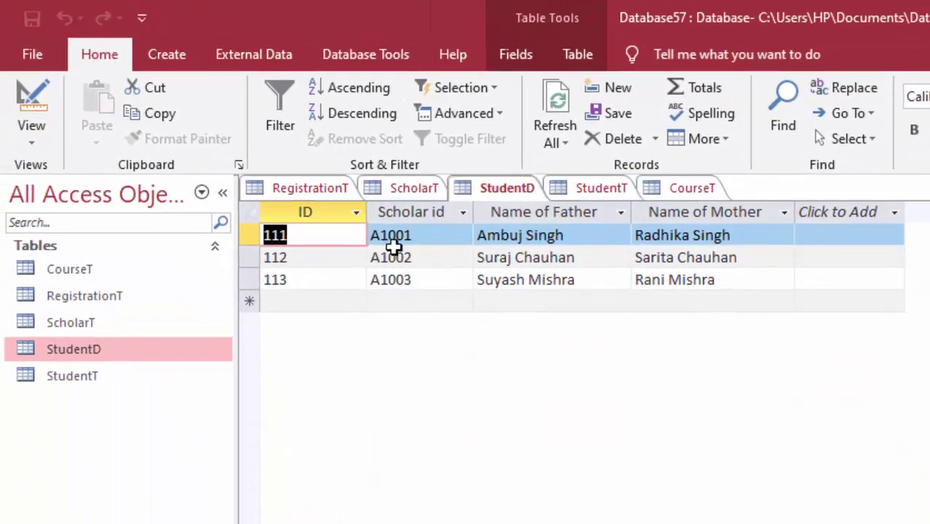
- Reopen the Relationships diagram from Database Tools and drag RegistrationT up beside StudentT
click(377, 59)
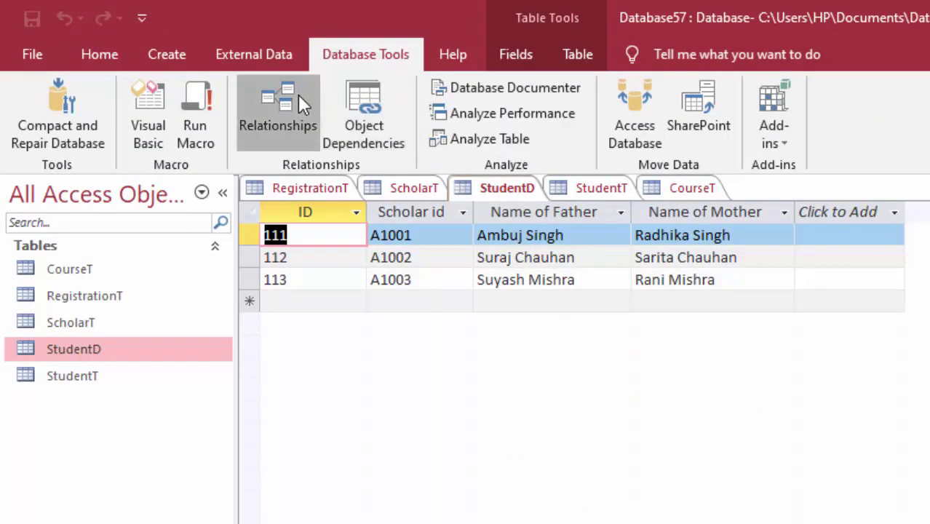
click(298, 94)
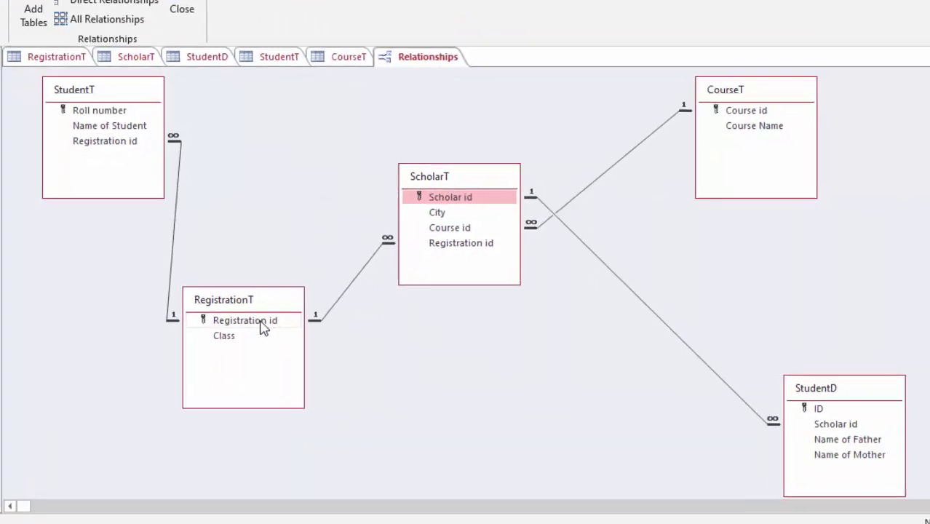
click(260, 285)
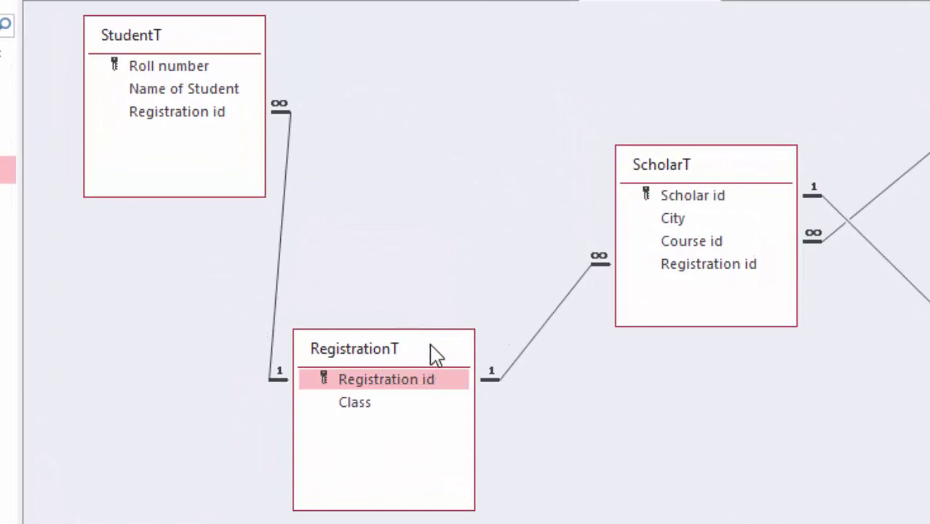
mouse_move(434, 353)
mouse_down()
mouse_move(568, 40)
mouse_move(532, 40)
mouse_up()
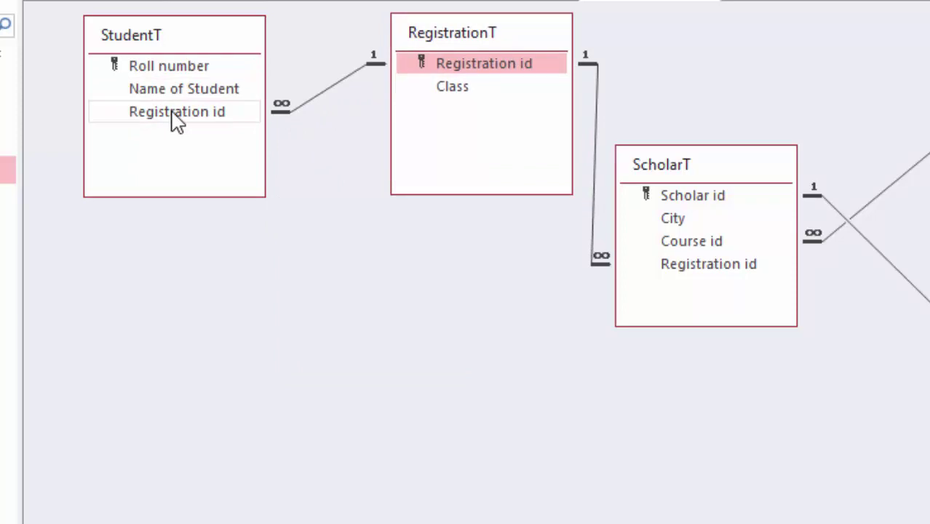
drag(172, 115, 431, 63)
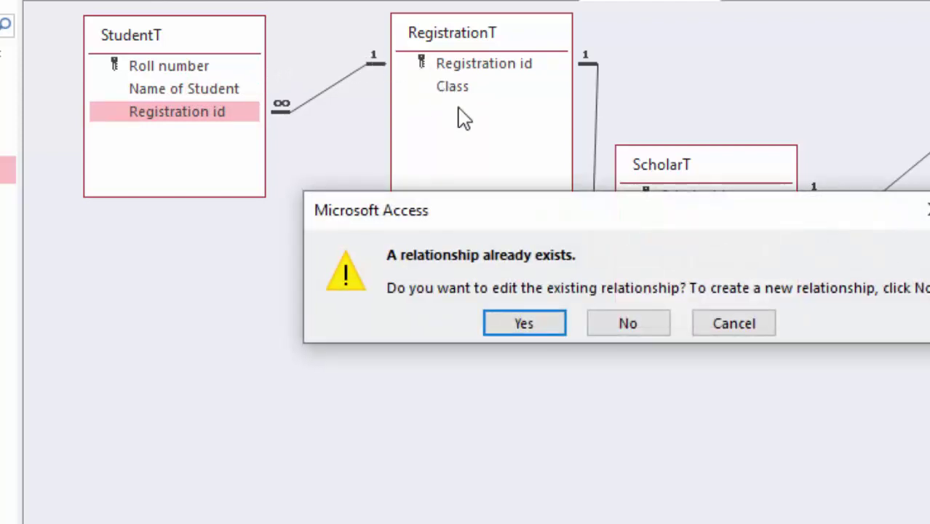
click(760, 335)
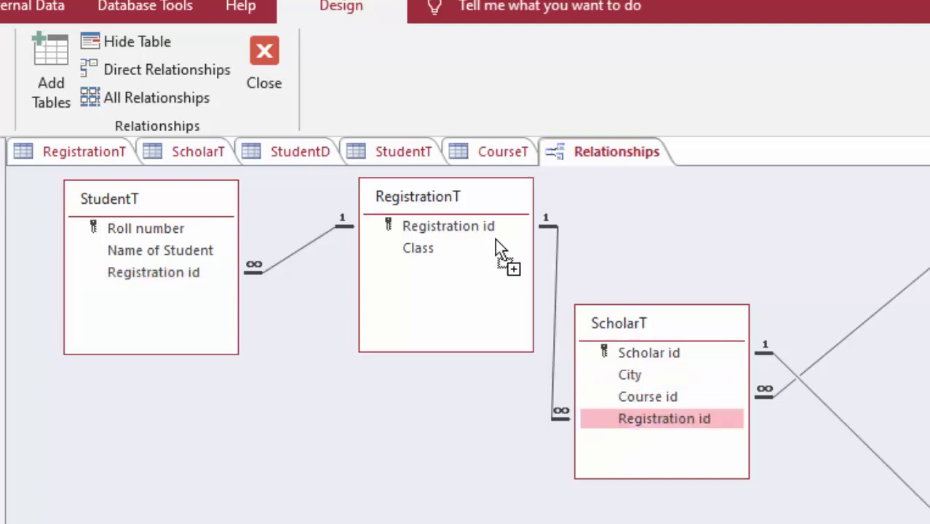
drag(633, 426, 489, 230)
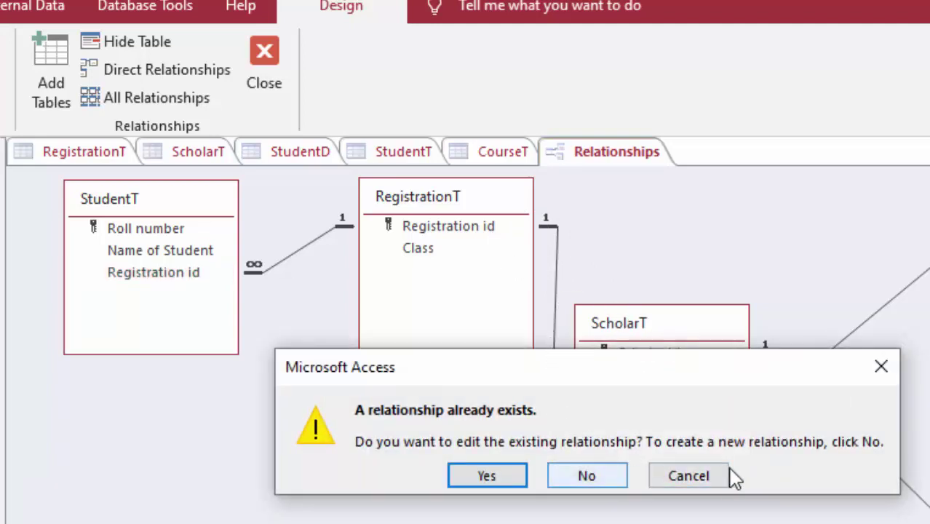
click(697, 475)
click(668, 424)
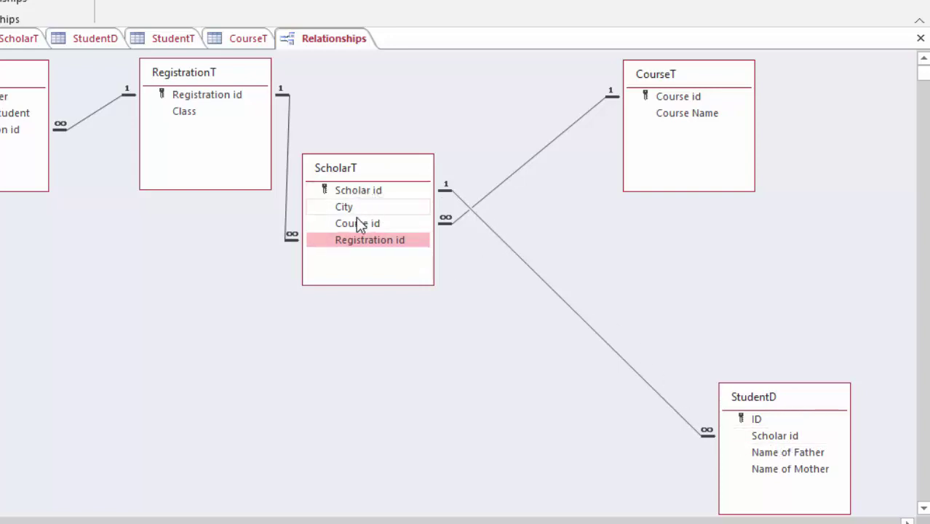
- Open RegistrationT in Datasheet view from the Navigation Pane
click(349, 249)
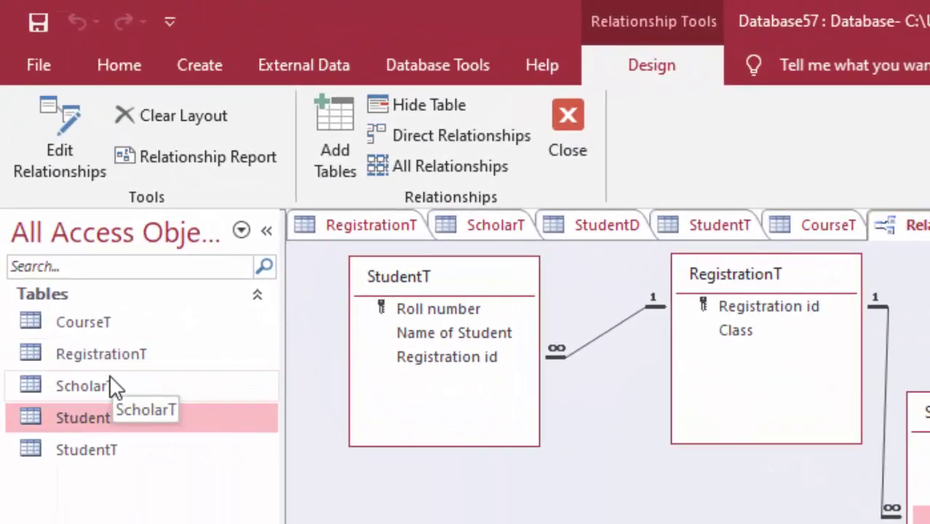
double_click(109, 359)
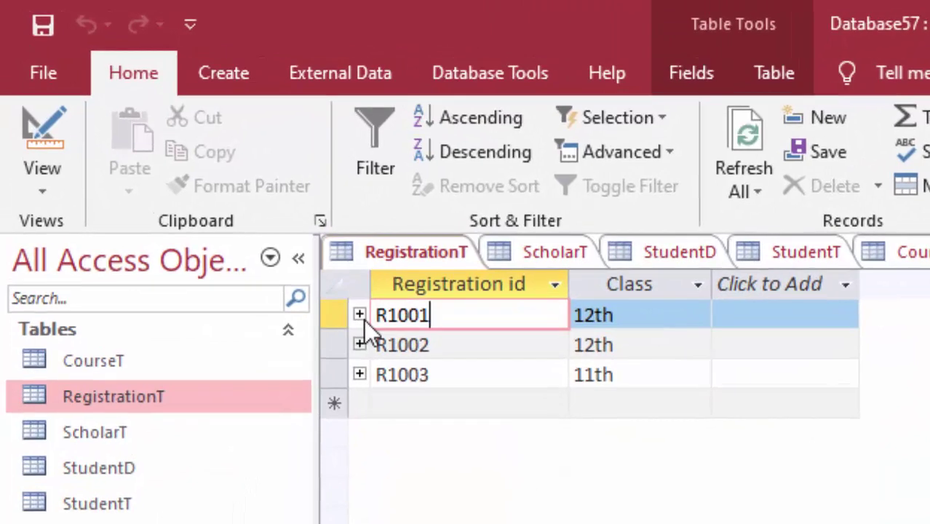
- Expand R1001 to list its courses Science, Art and Commerce, and select the Science row
click(360, 314)
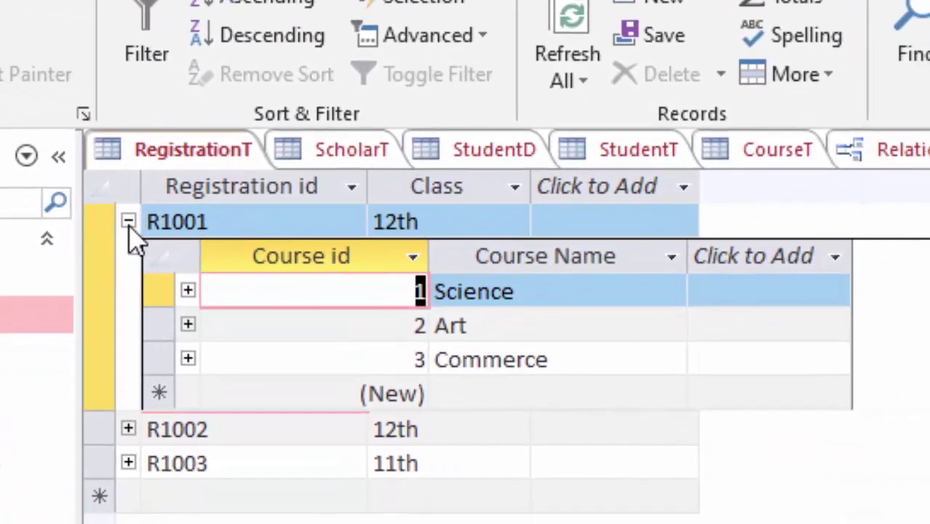
click(224, 221)
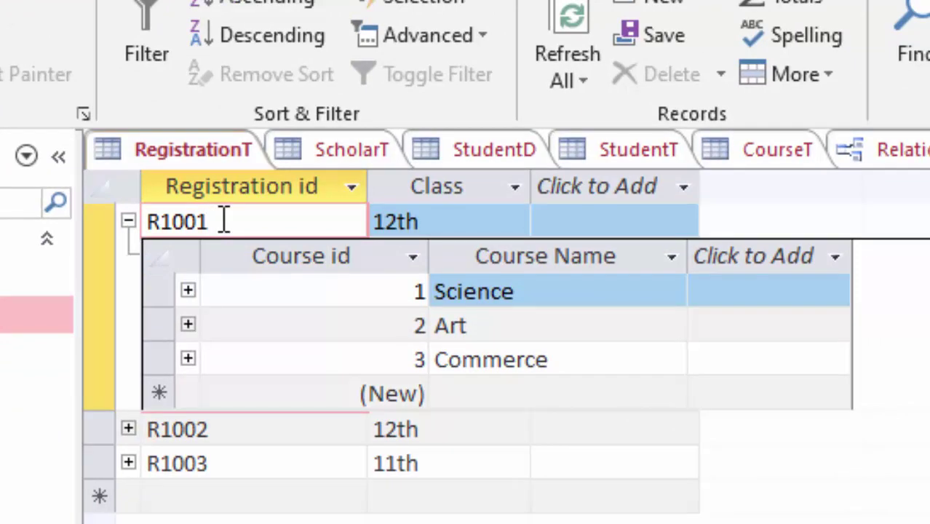
click(434, 216)
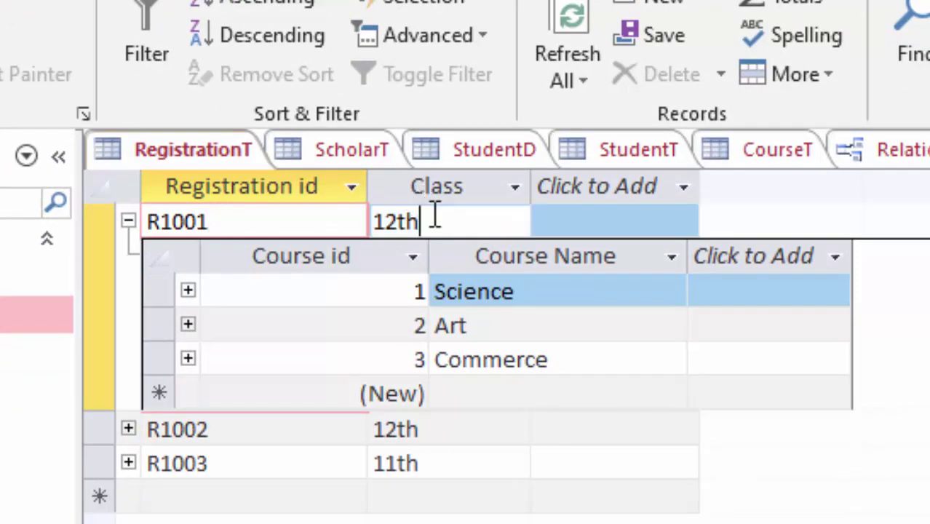
click(399, 291)
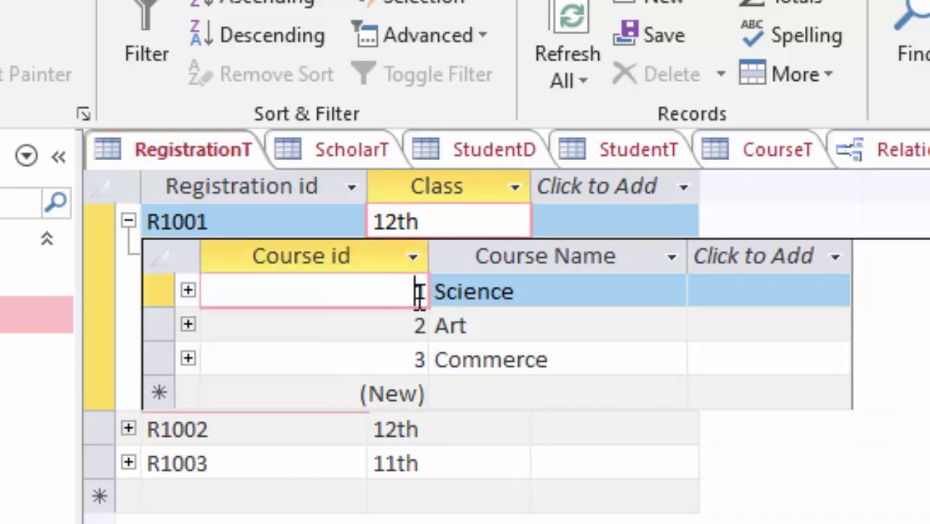
click(526, 289)
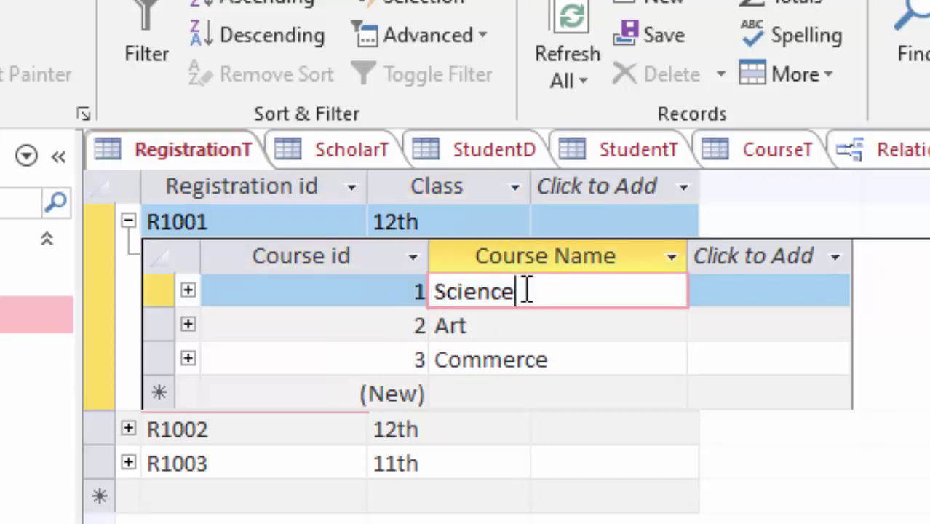
- Expand Science to show scholar A1001 from Deoria, then expand A1001 to reveal student 111
click(188, 291)
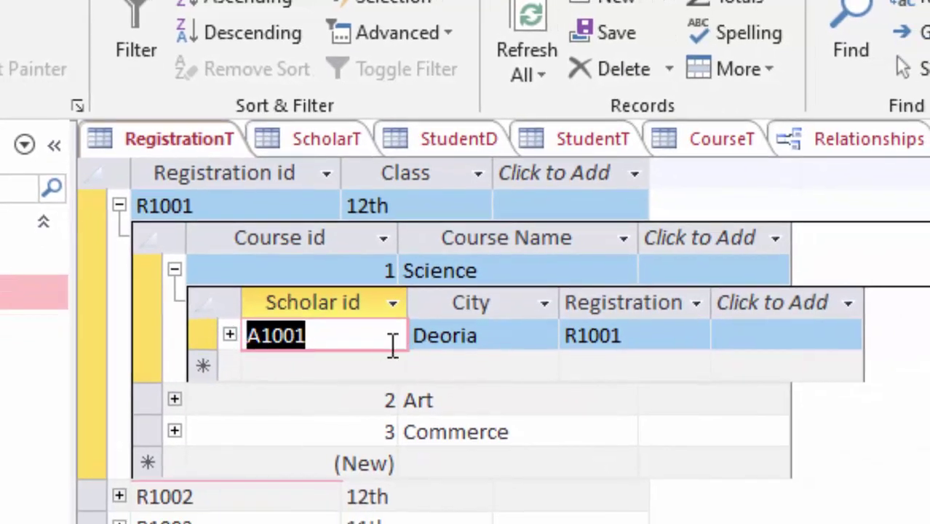
click(382, 338)
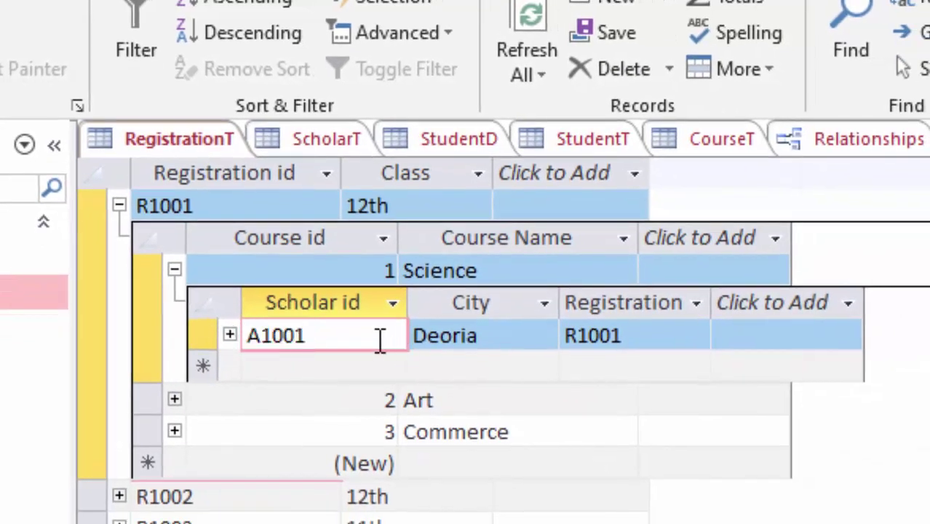
click(488, 336)
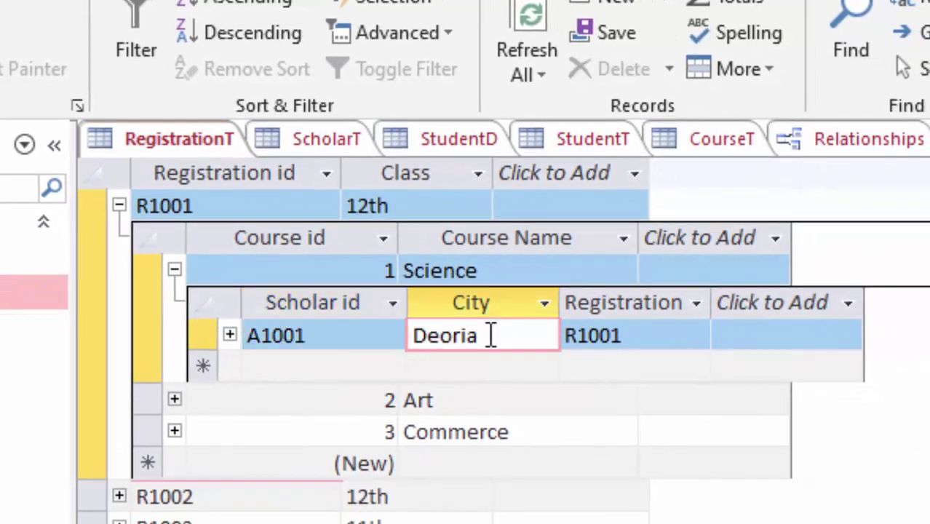
click(662, 337)
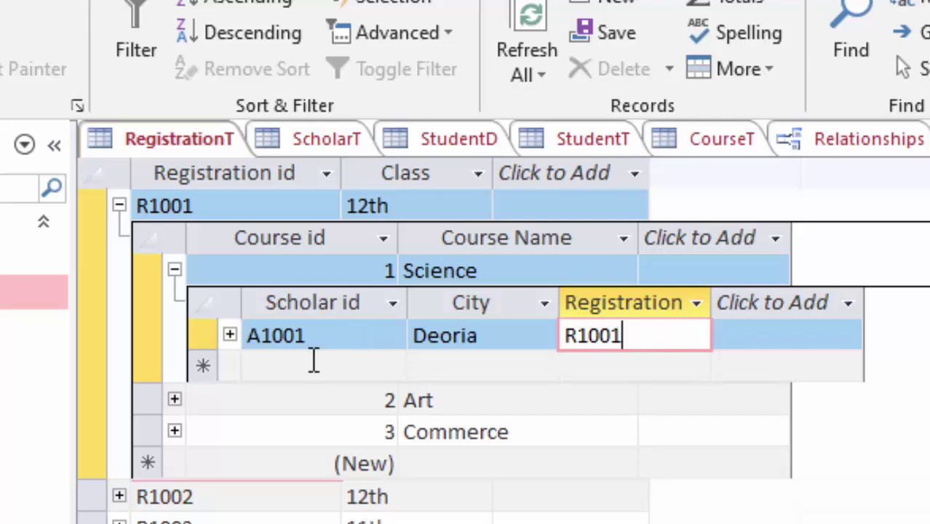
click(228, 334)
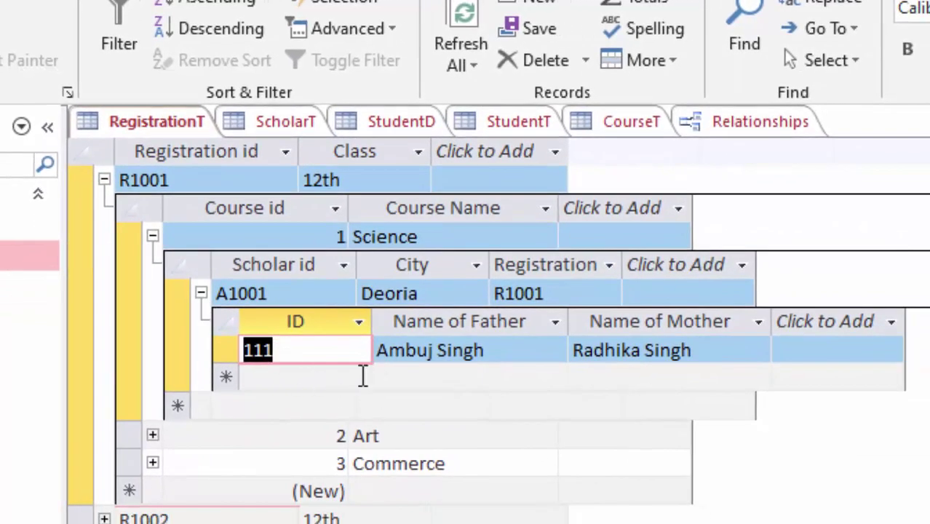
click(320, 346)
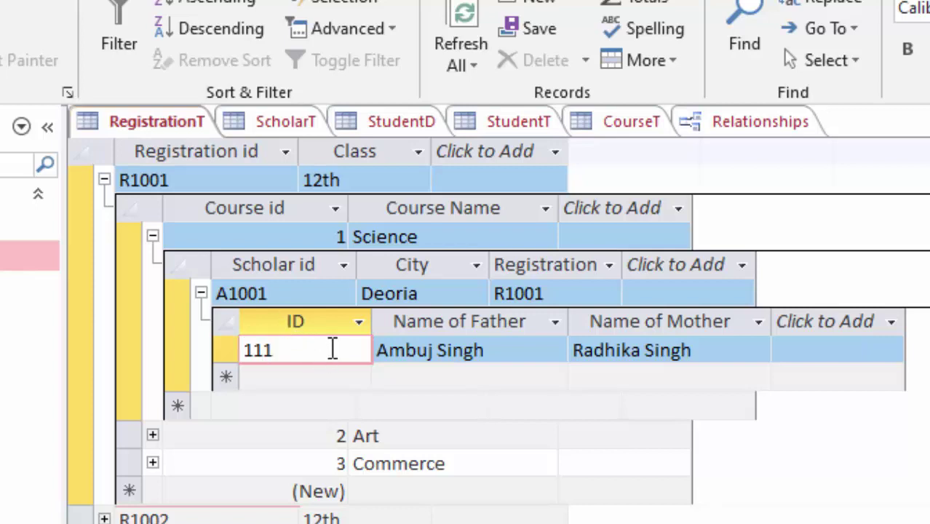